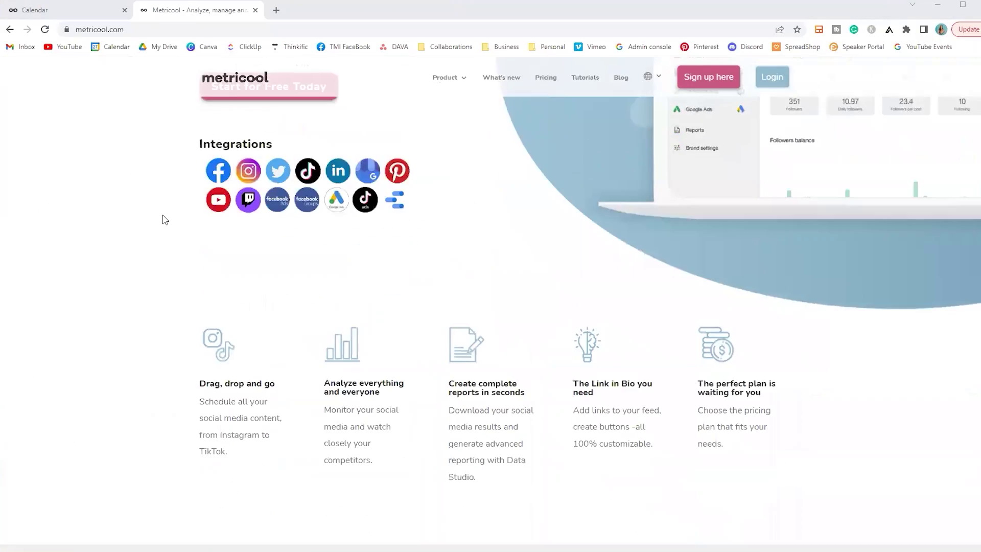
Scroll through the Facebook Page Overview, which shows 773 likes and 878 followers.
{"action": "scroll", "coordinate": [162, 219], "scroll_direction": "down", "scroll_amount": 9}
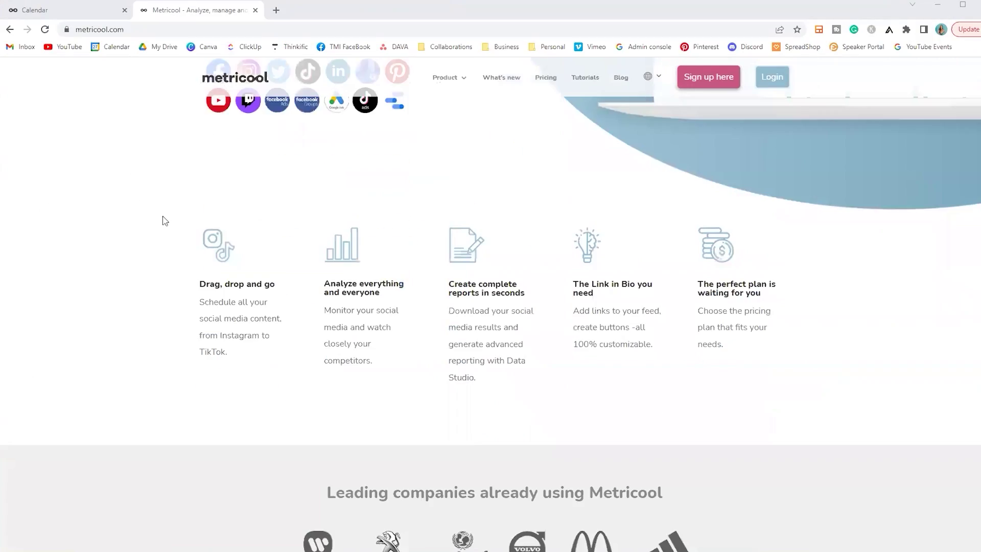
{"action": "scroll", "coordinate": [148, 223], "scroll_direction": "down", "scroll_amount": 5}
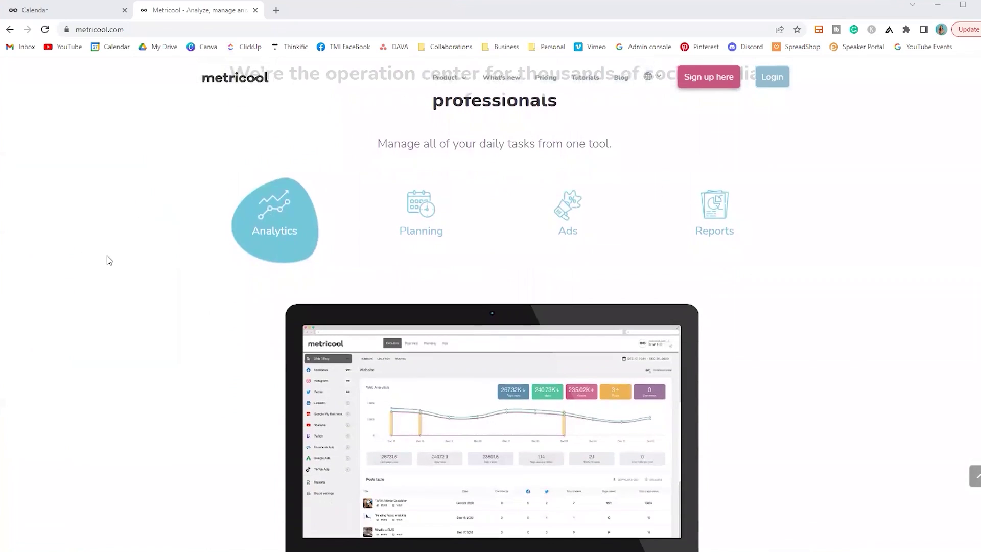
{"action": "scroll", "coordinate": [153, 222], "scroll_direction": "up", "scroll_amount": 1}
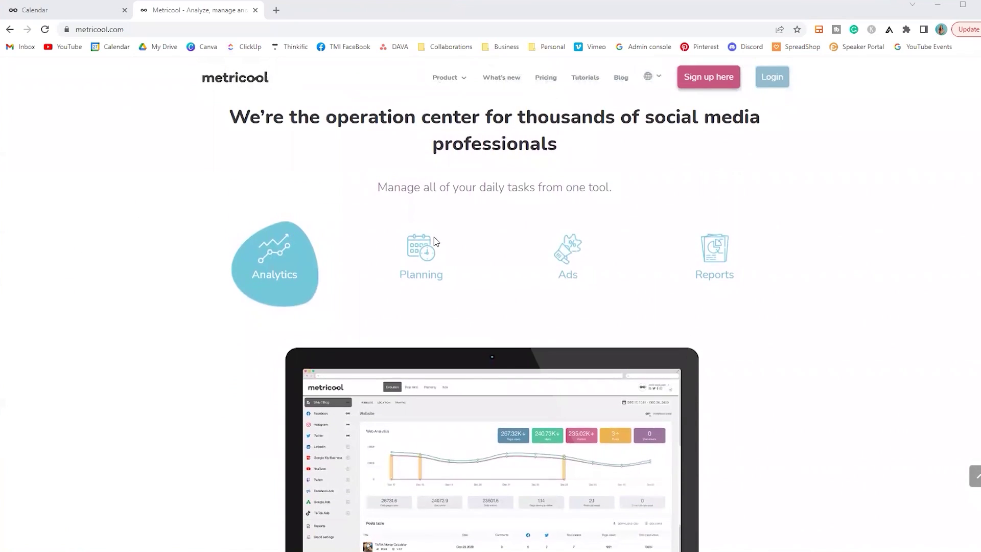
{"action": "scroll", "coordinate": [731, 274], "scroll_direction": "down", "scroll_amount": 10}
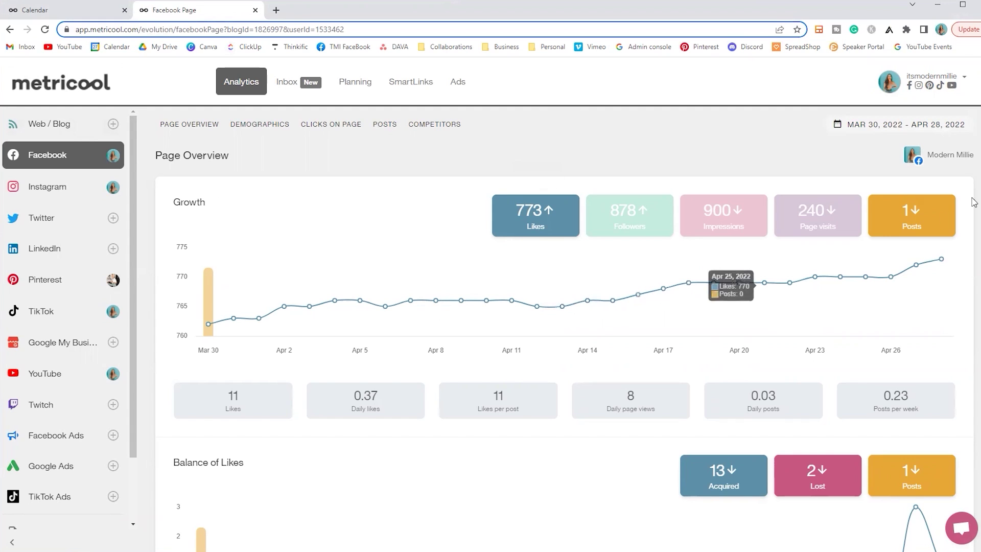
Switch the analytics from Facebook to the Instagram account, then to the YouTube channel.
{"action": "scroll", "coordinate": [562, 347], "scroll_direction": "down", "scroll_amount": 1}
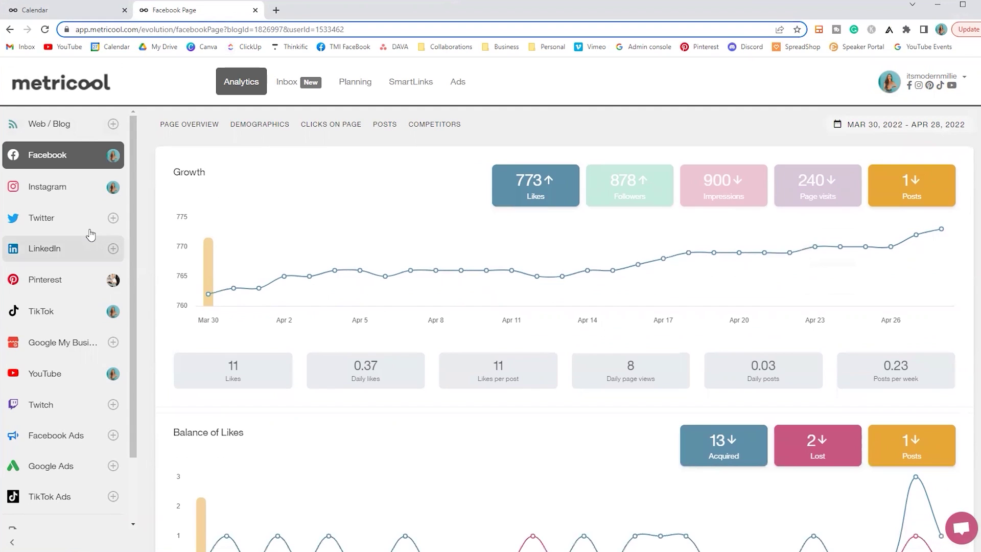
{"action": "left_click", "coordinate": [80, 193]}
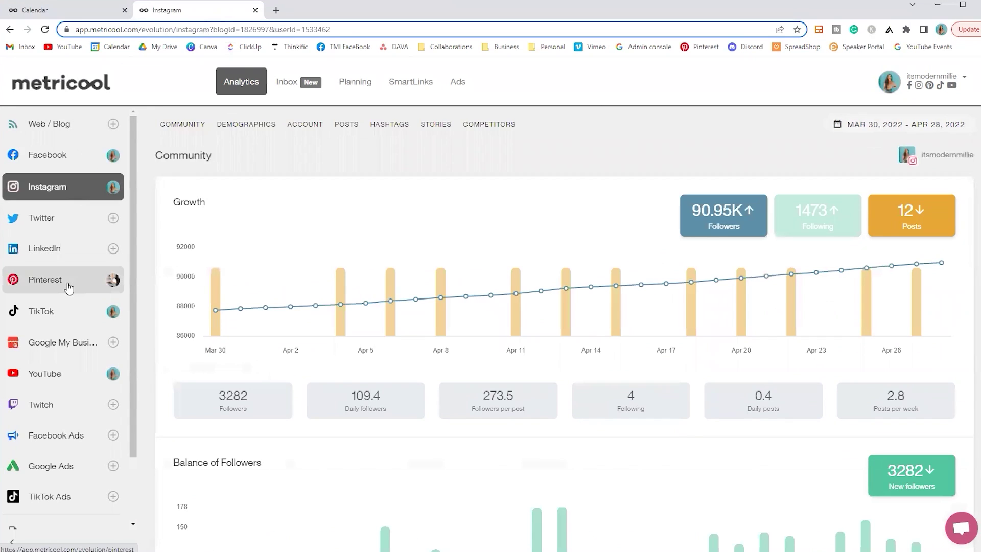
{"action": "left_click", "coordinate": [76, 377]}
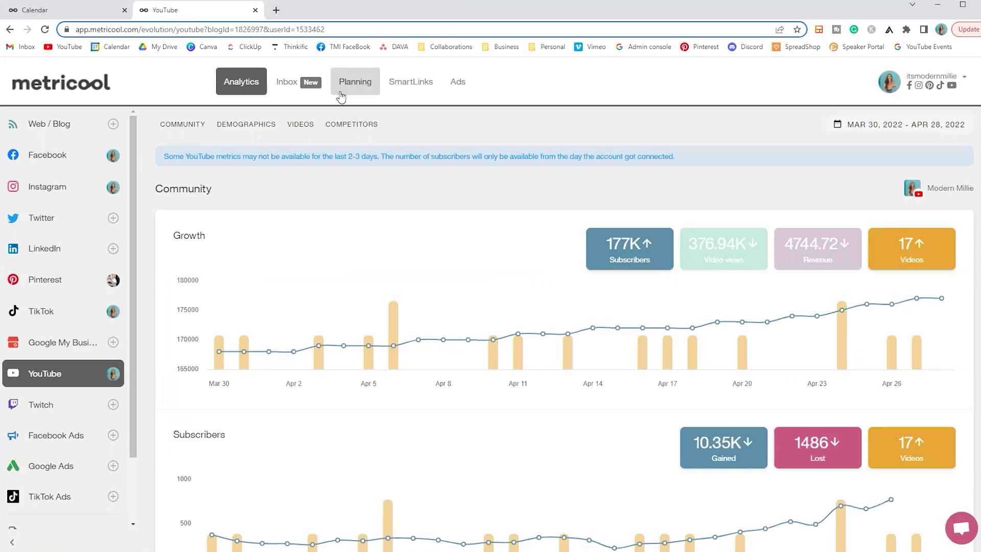
Open the Planning calendar for Apr 24–30, 2022, showing Instagram best posting times.
{"action": "left_click", "coordinate": [341, 96]}
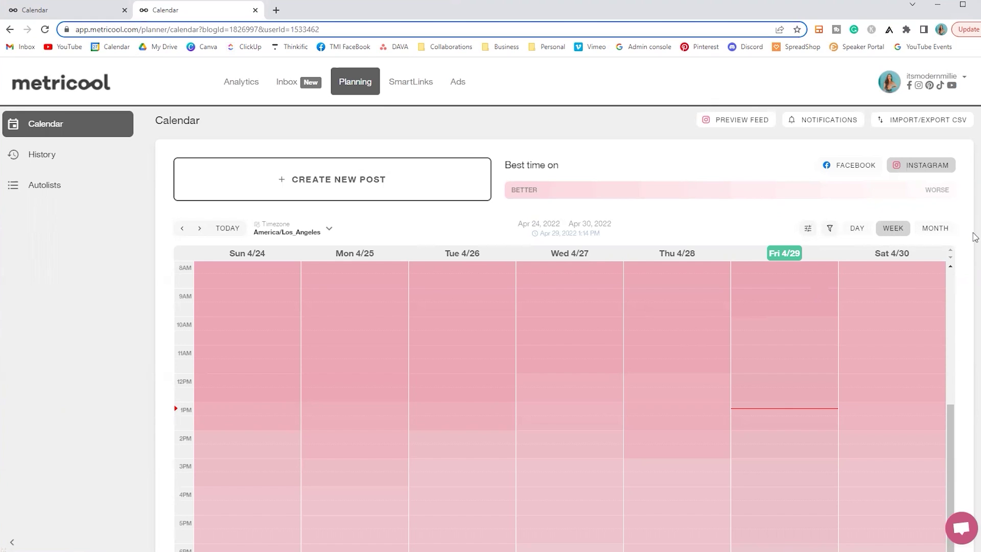
{"action": "key", "text": "ctrl+minus"}
{"action": "key", "text": "ctrl+minus"}
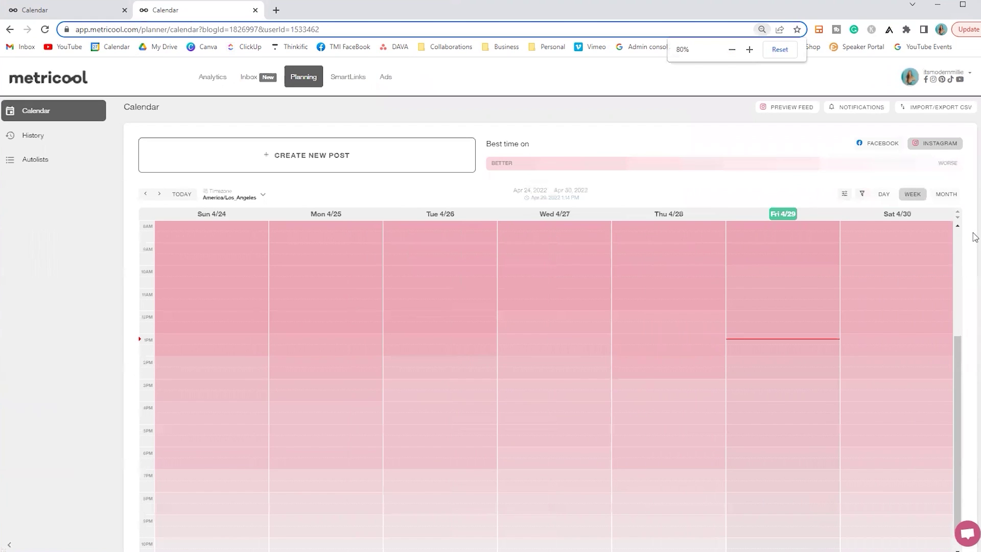
{"action": "left_click", "coordinate": [950, 196]}
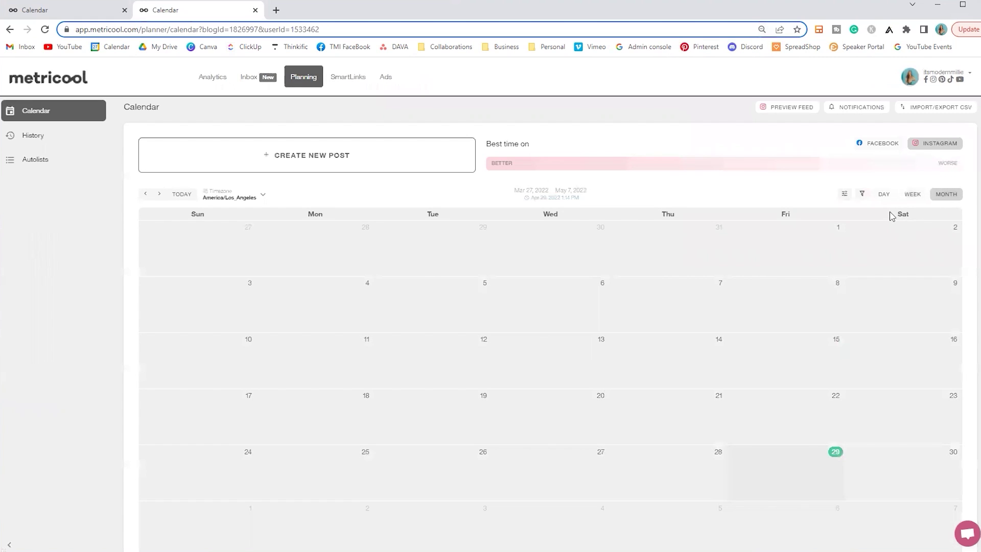
{"action": "scroll", "coordinate": [848, 240], "scroll_direction": "down", "scroll_amount": 2}
{"action": "scroll", "coordinate": [772, 271], "scroll_direction": "up", "scroll_amount": 2}
{"action": "left_click", "coordinate": [911, 194]}
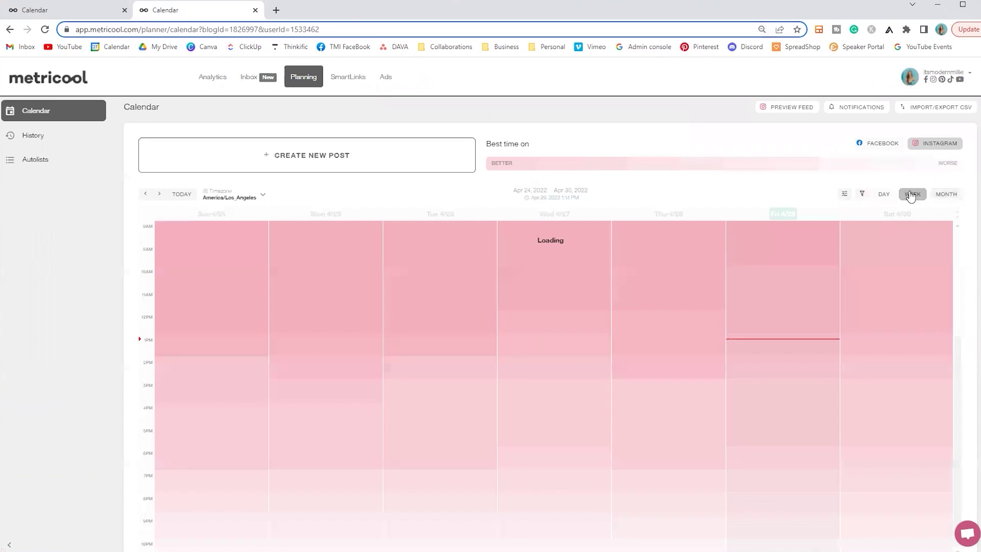
{"action": "scroll", "coordinate": [885, 352], "scroll_direction": "up", "scroll_amount": 4}
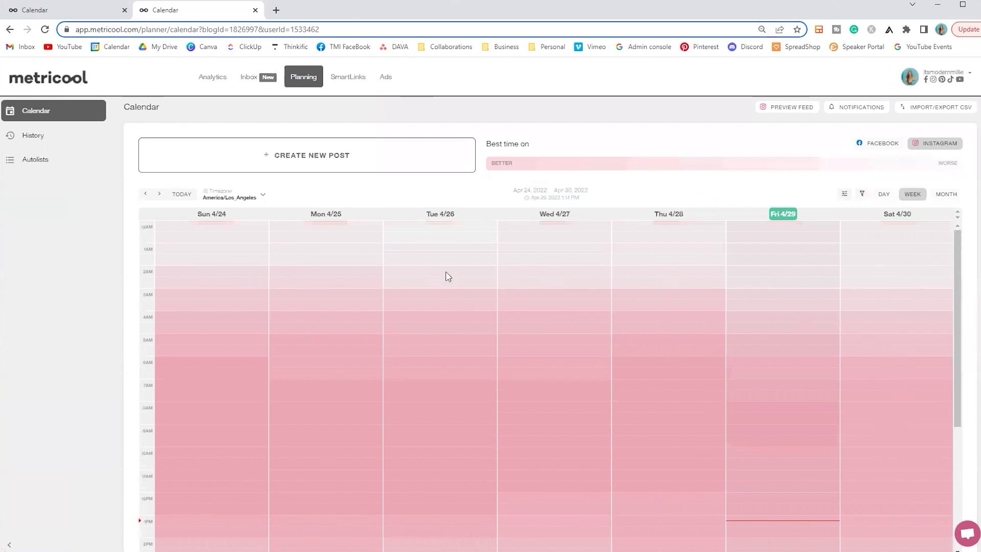
{"action": "left_click_drag", "start_coordinate": [487, 142], "coordinate": [547, 170]}
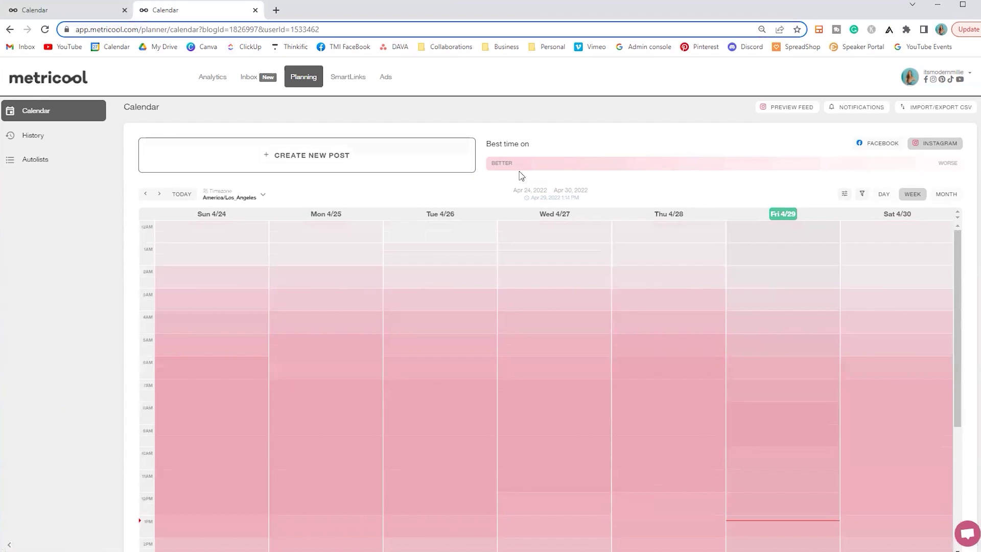
{"action": "left_click", "coordinate": [874, 144]}
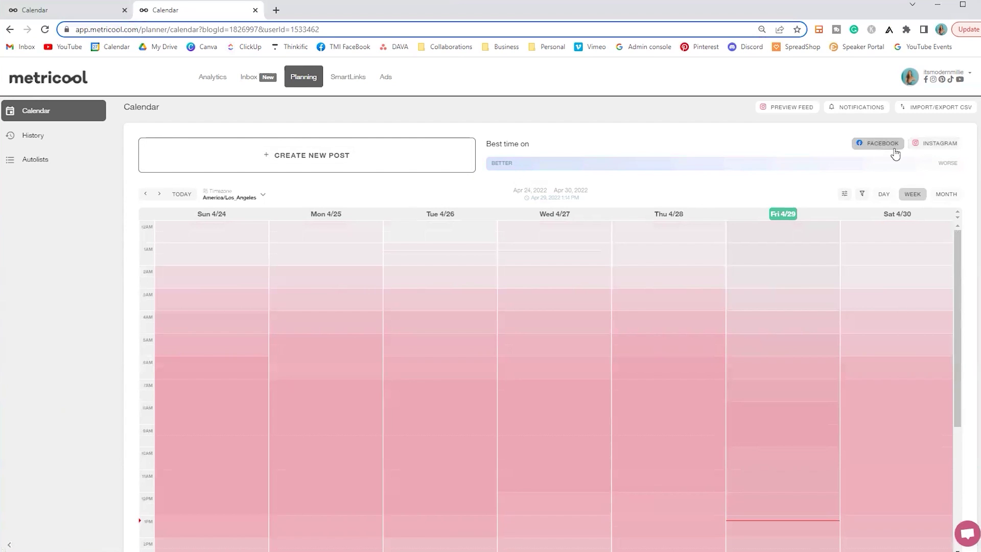
{"action": "left_click", "coordinate": [958, 145]}
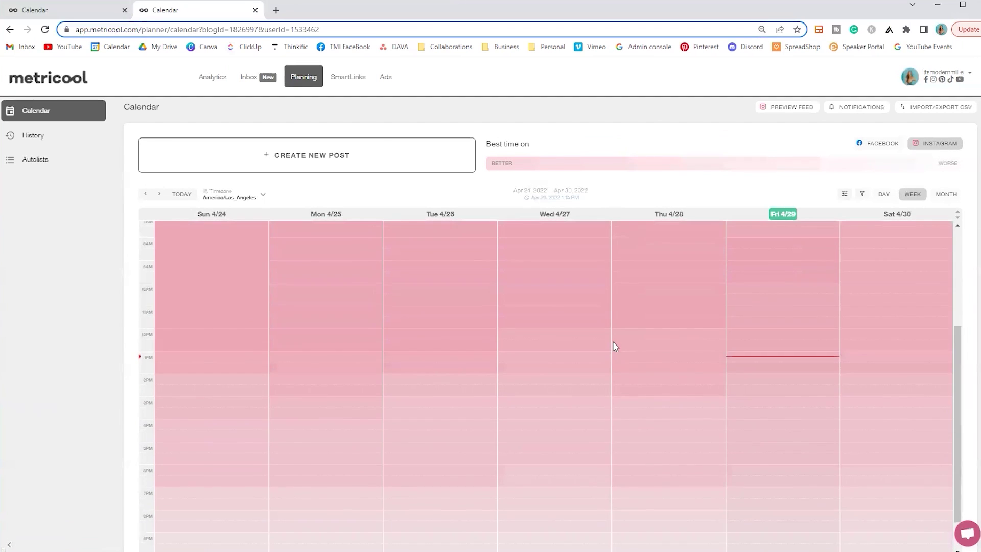
{"action": "scroll", "coordinate": [466, 394], "scroll_direction": "down", "scroll_amount": 1}
{"action": "scroll", "coordinate": [424, 393], "scroll_direction": "up", "scroll_amount": 1}
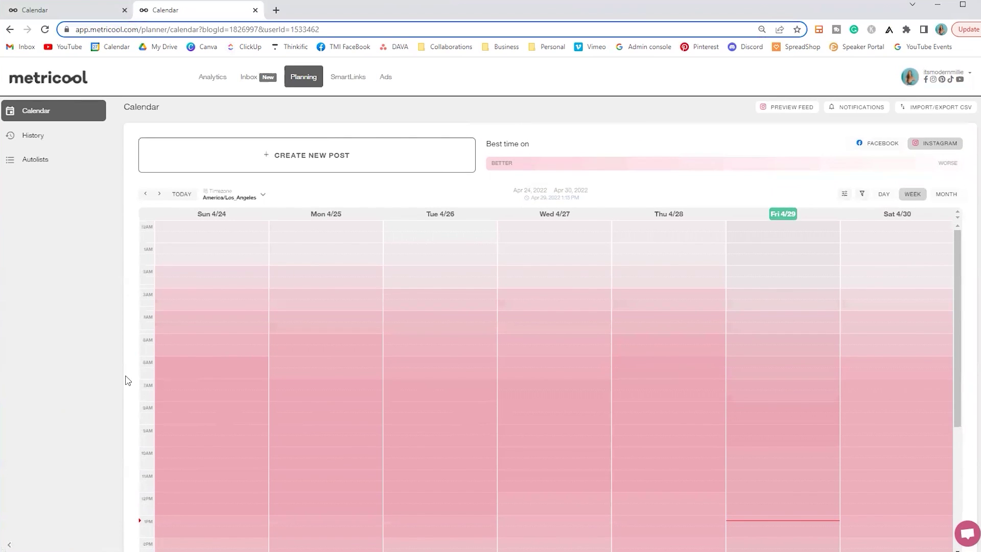
{"action": "scroll", "coordinate": [127, 380], "scroll_direction": "down", "scroll_amount": 1}
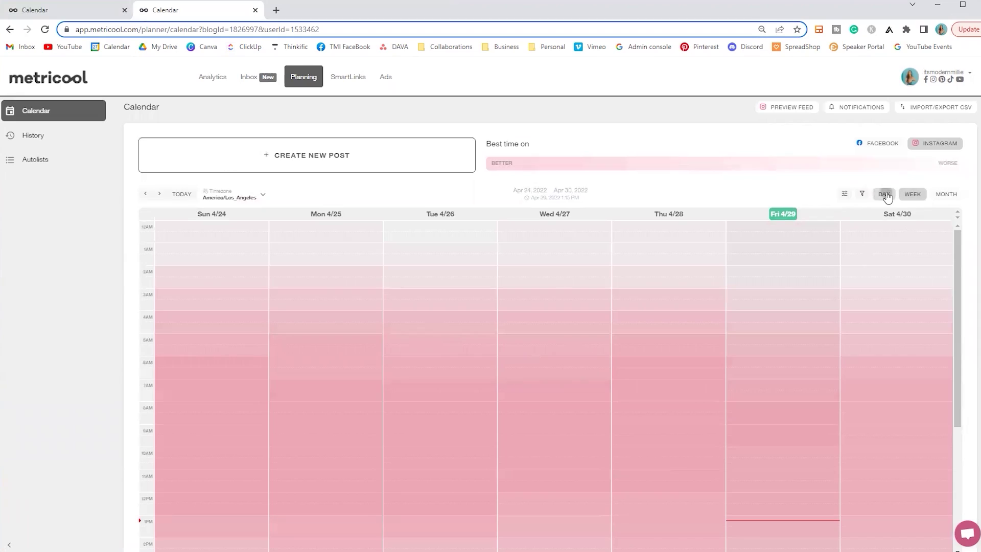
Switch the calendar to month view, start a new post, and open ClickUp in a new tab.
{"action": "left_click", "coordinate": [885, 195]}
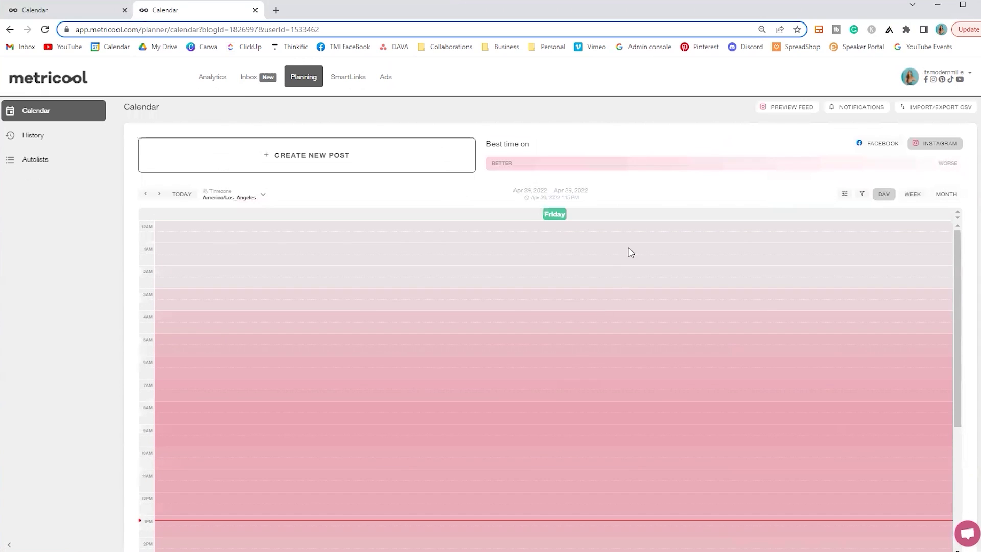
{"action": "left_click", "coordinate": [913, 195]}
{"action": "left_click", "coordinate": [945, 195]}
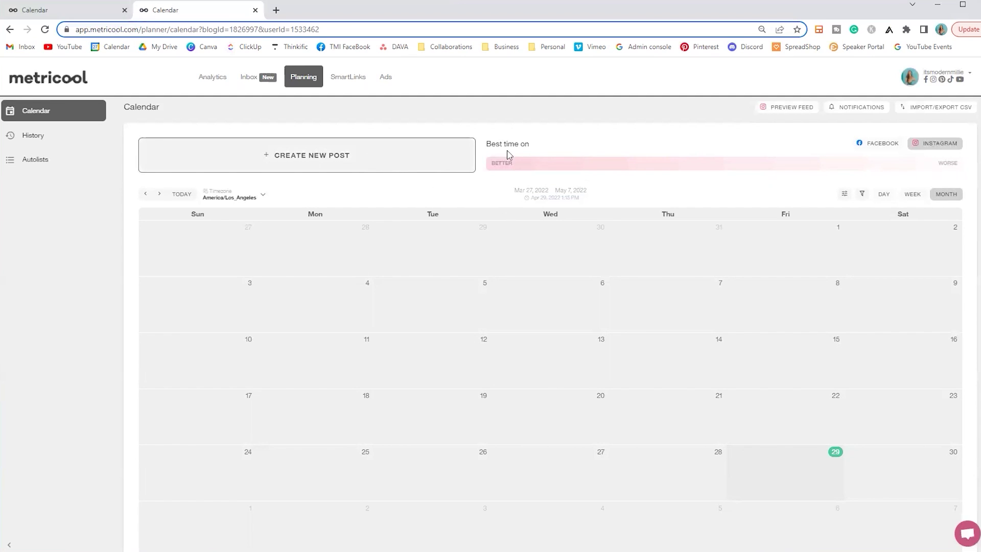
{"action": "left_click", "coordinate": [346, 159]}
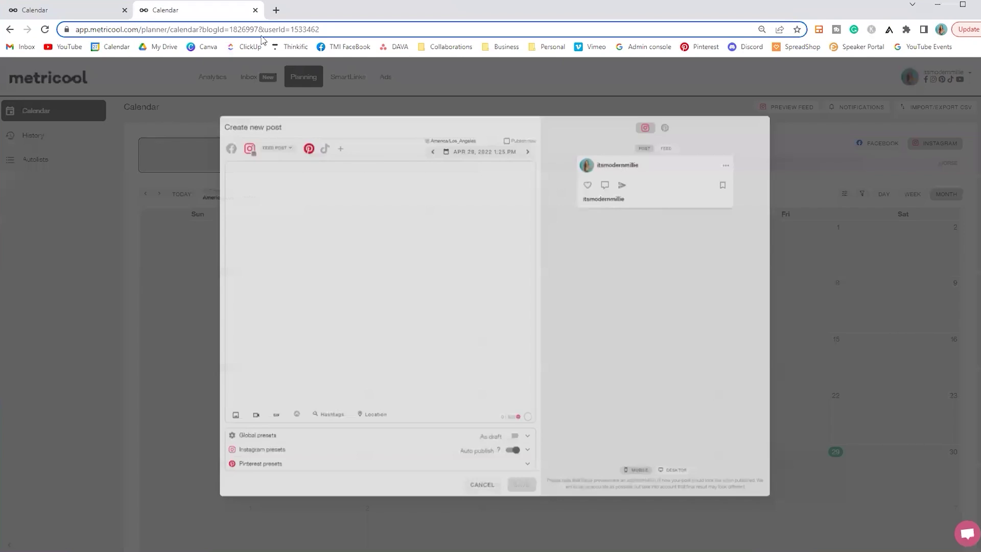
{"action": "left_click", "coordinate": [276, 11]}
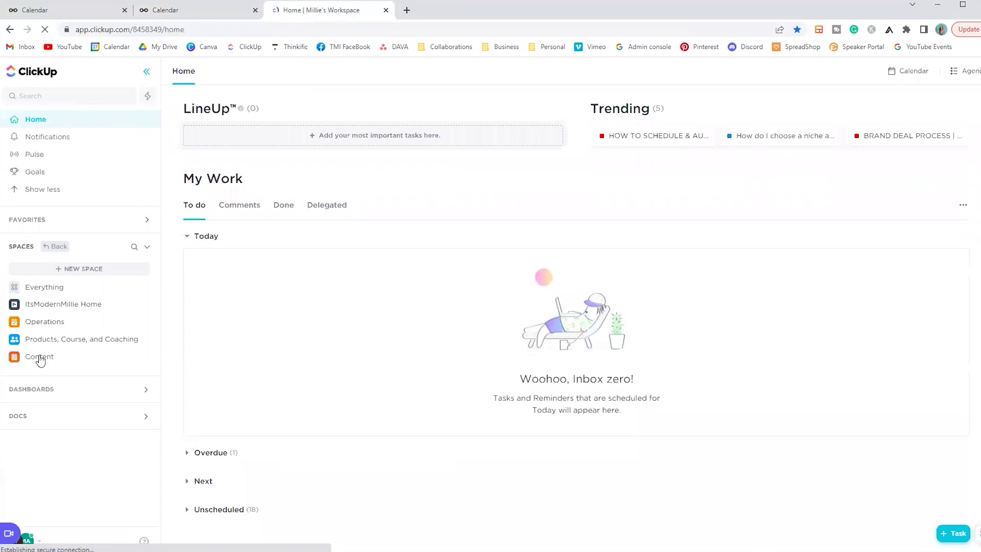
Open the May 2022 affiliate marketing task from the Content space's Social Calendar.
{"action": "left_click", "coordinate": [62, 359]}
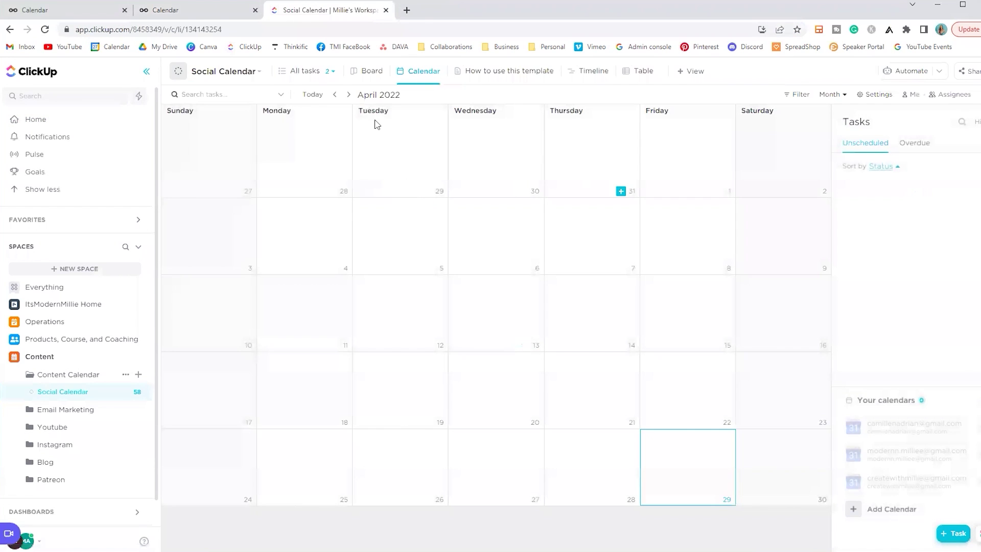
{"action": "left_click", "coordinate": [349, 96]}
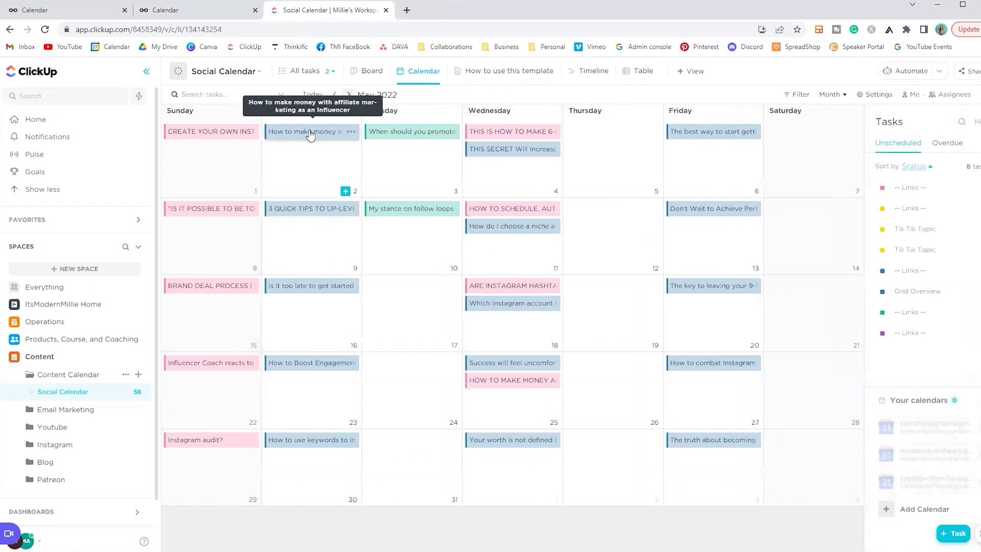
{"action": "left_click", "coordinate": [311, 132]}
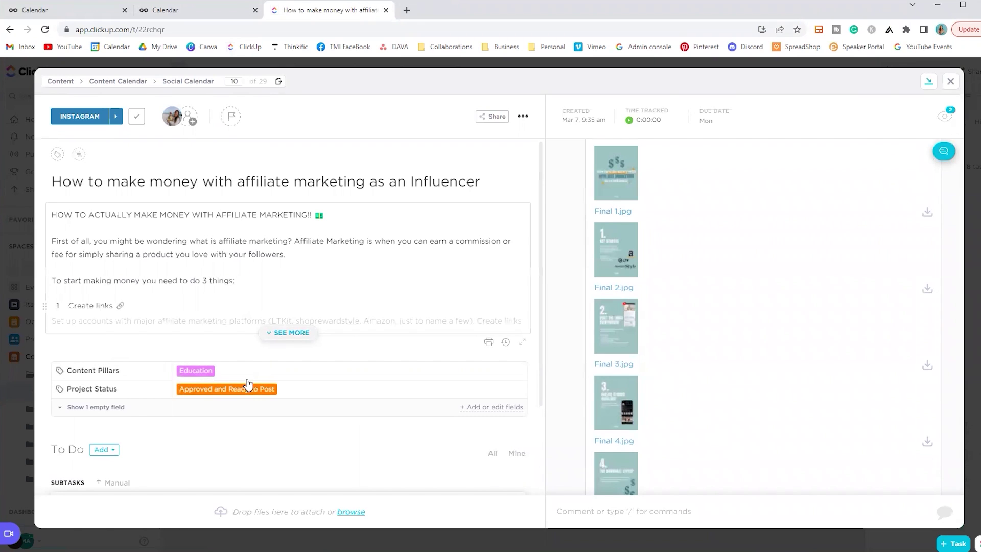
{"action": "scroll", "coordinate": [208, 346], "scroll_direction": "down", "scroll_amount": 1}
Download the Final 1.jpg to Final 7.jpg attachments, then return to Metricool's new post.
{"action": "scroll", "coordinate": [624, 349], "scroll_direction": "up", "scroll_amount": 1}
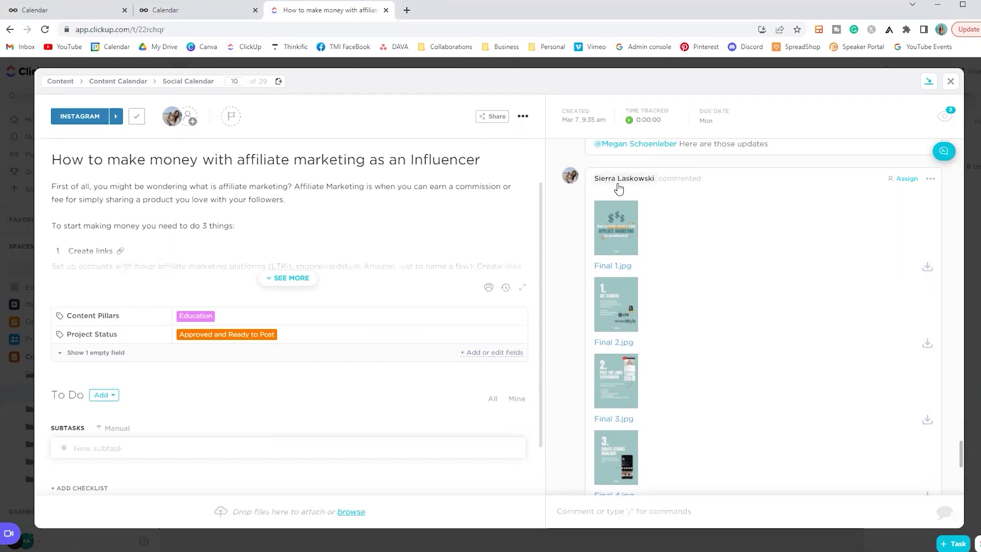
{"action": "left_click", "coordinate": [927, 266]}
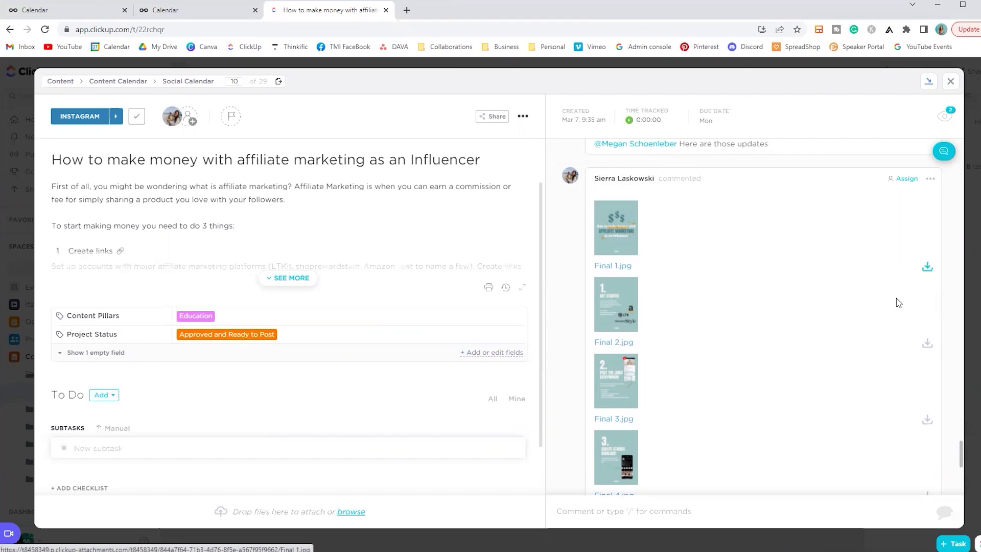
{"action": "scroll", "coordinate": [896, 298], "scroll_direction": "down", "scroll_amount": 2}
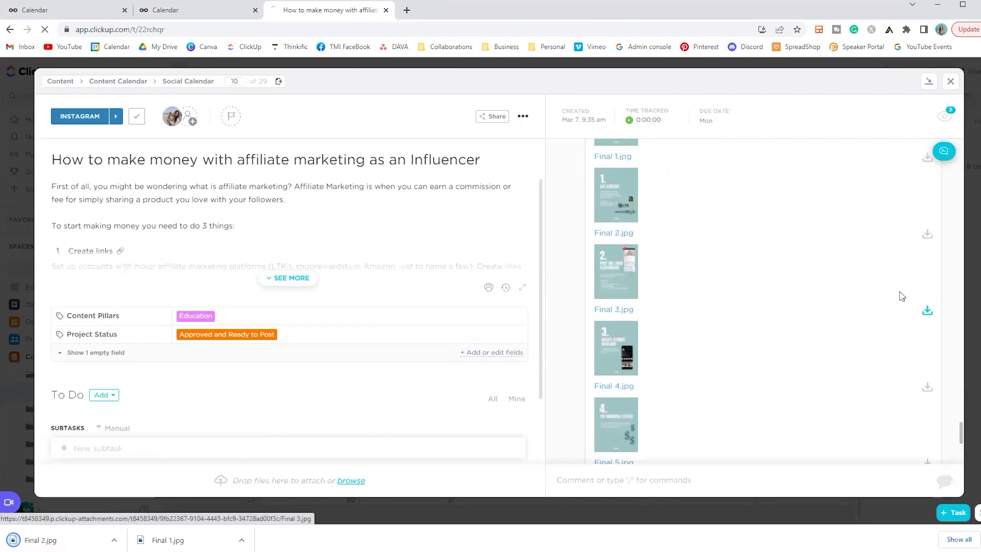
{"action": "left_click", "coordinate": [924, 310]}
{"action": "scroll", "coordinate": [920, 286], "scroll_direction": "down", "scroll_amount": 2}
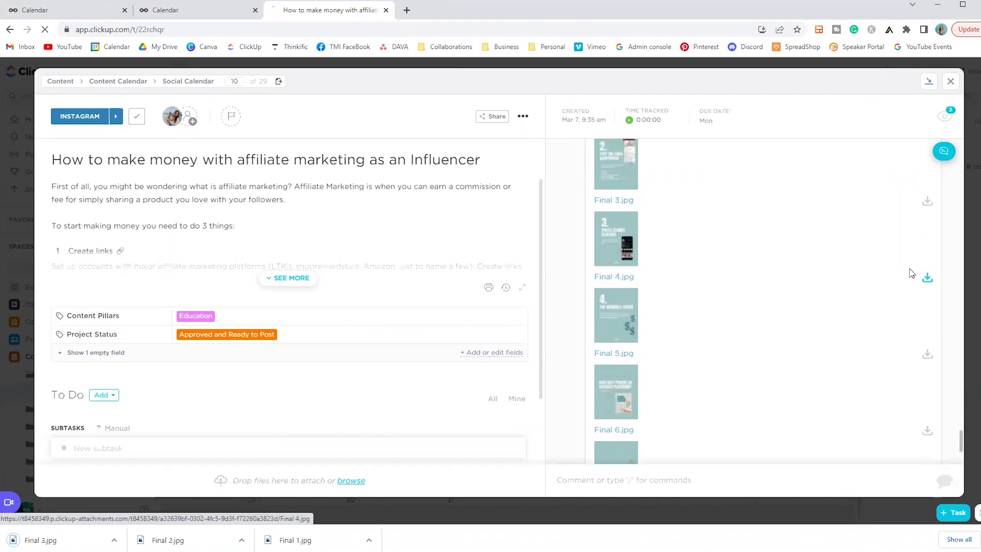
{"action": "left_click", "coordinate": [913, 274]}
{"action": "scroll", "coordinate": [922, 266], "scroll_direction": "down", "scroll_amount": 2}
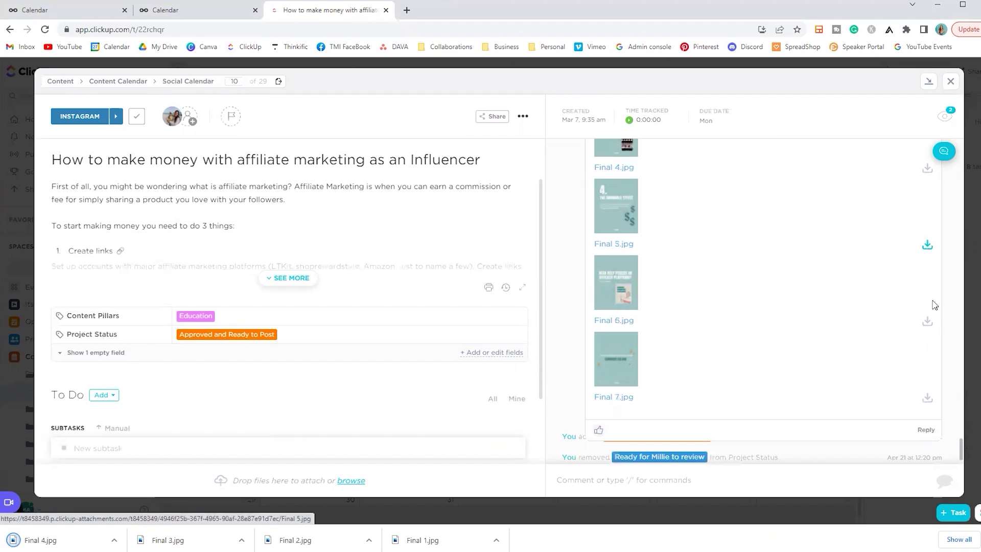
{"action": "left_click", "coordinate": [927, 323]}
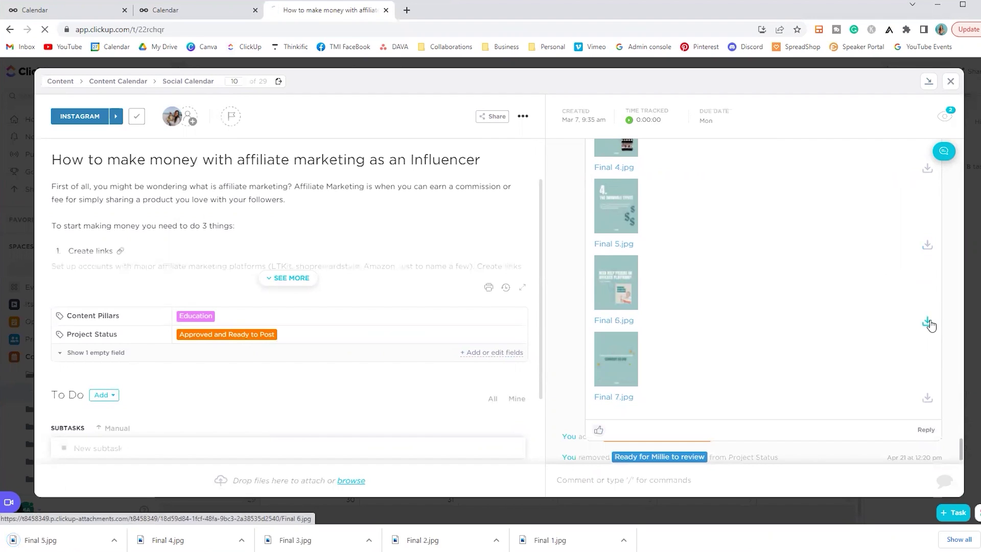
{"action": "left_click", "coordinate": [927, 401]}
{"action": "left_click", "coordinate": [194, 9]}
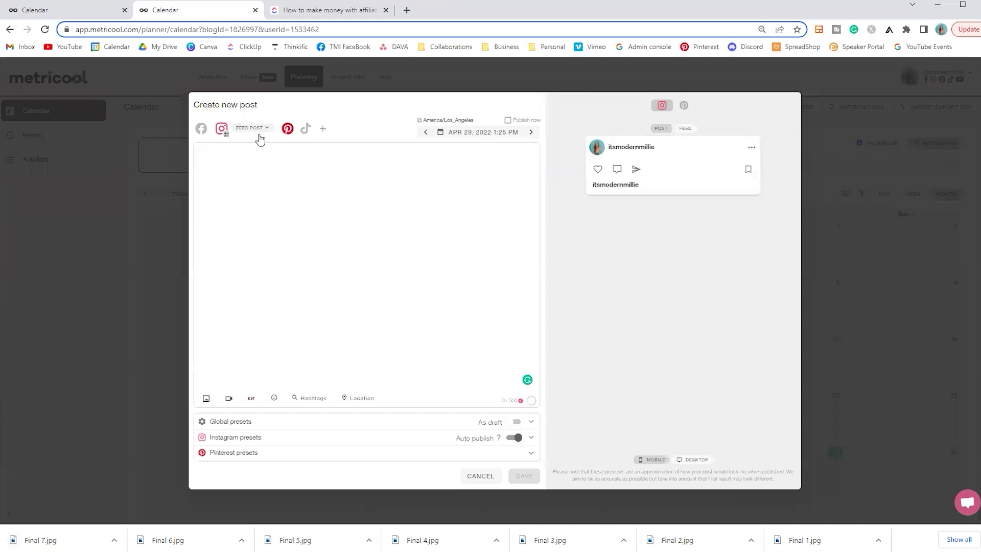
{"action": "left_click", "coordinate": [305, 130]}
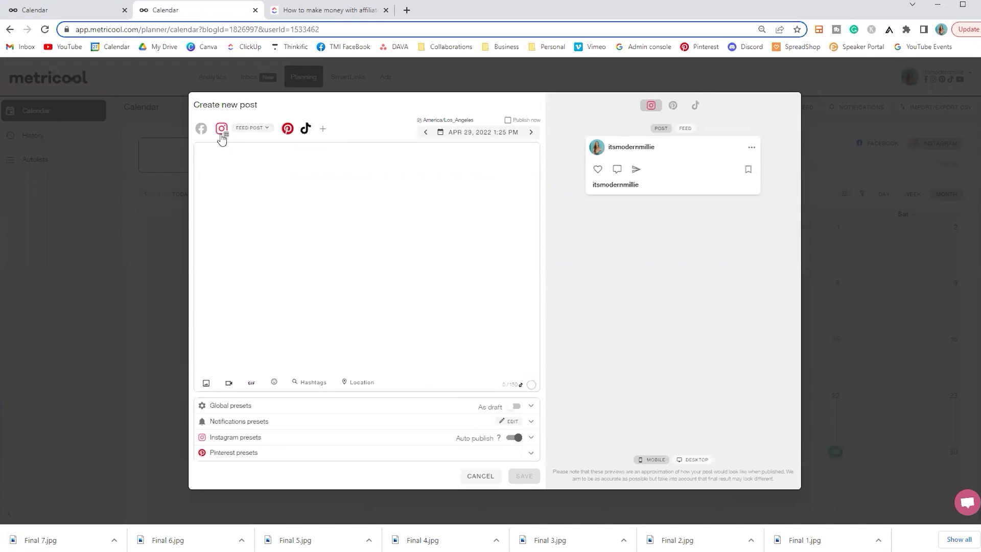
{"action": "left_click", "coordinate": [200, 129]}
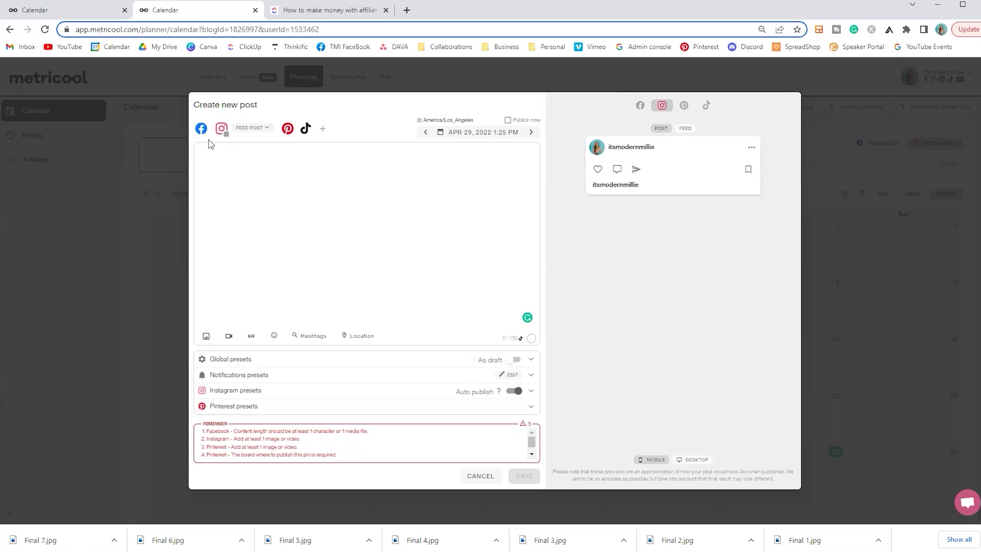
{"action": "left_click", "coordinate": [203, 132]}
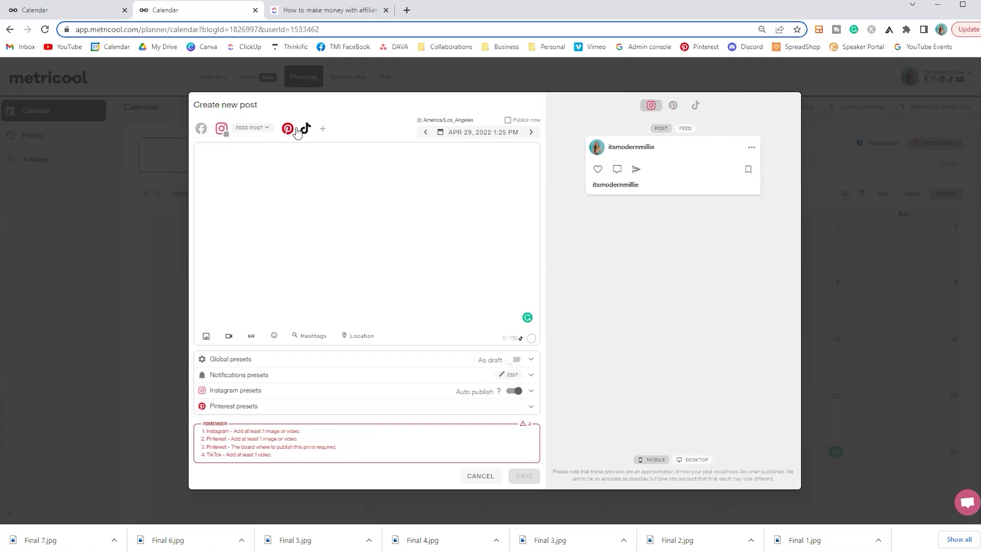
{"action": "left_click", "coordinate": [306, 129]}
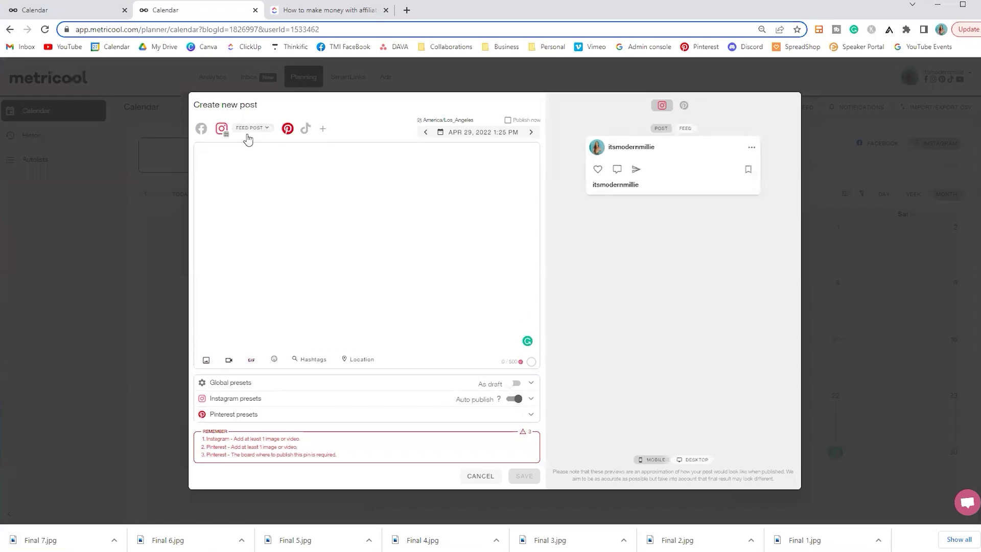